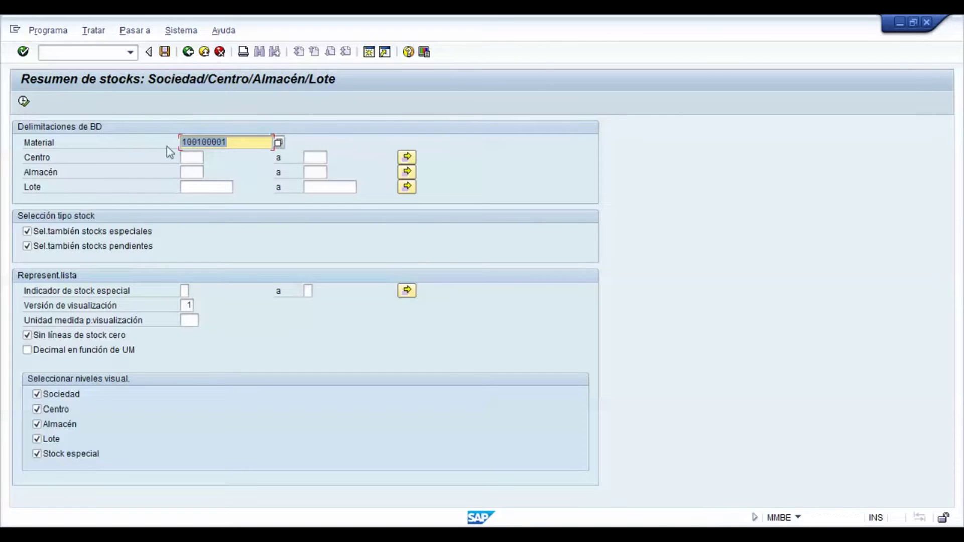
Run the stock overview for material 100100001 to examine its stock by plant, storage location and batch
{"action": "left_click", "coordinate": [24, 102]}
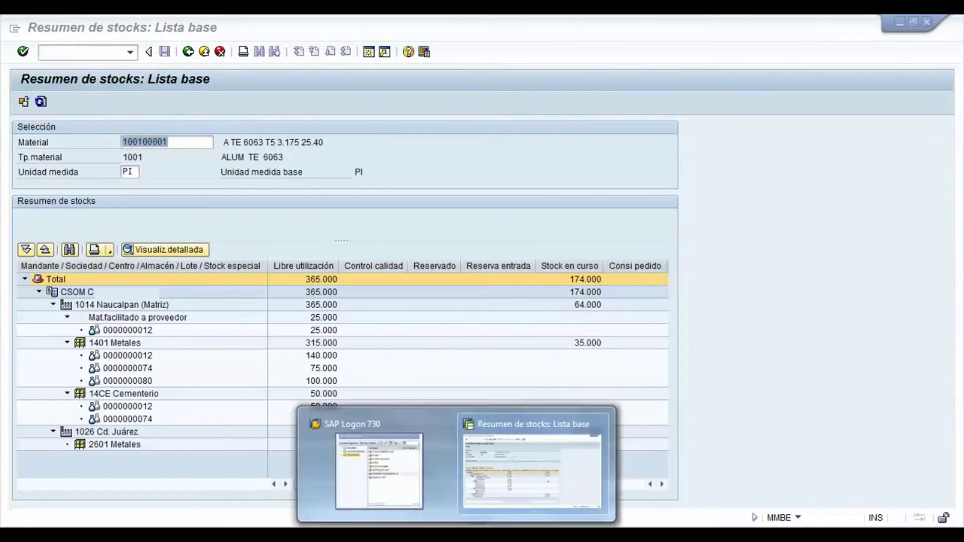
{"action": "left_click", "coordinate": [552, 459]}
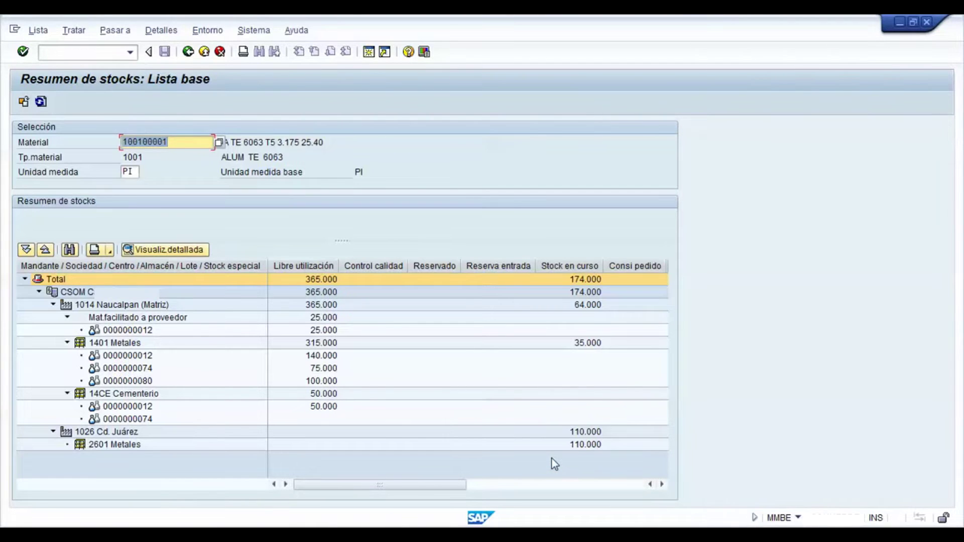
Open a new session and start the MIGO goods movement transaction under Logística, Gestión de materiales, Gestión de stocks
{"action": "left_click", "coordinate": [369, 52]}
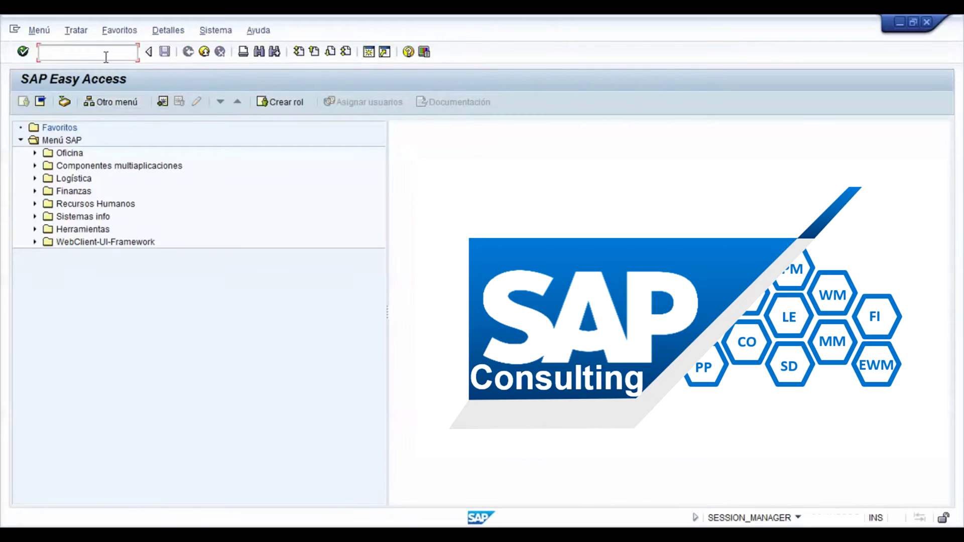
{"action": "type", "text": "MIGO"}
{"action": "left_click", "coordinate": [35, 178]}
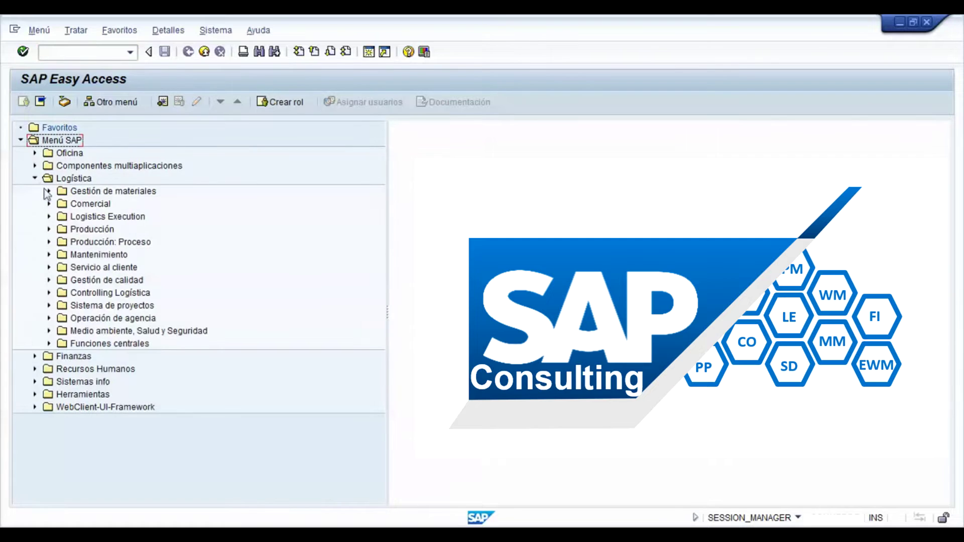
{"action": "left_click", "coordinate": [49, 192]}
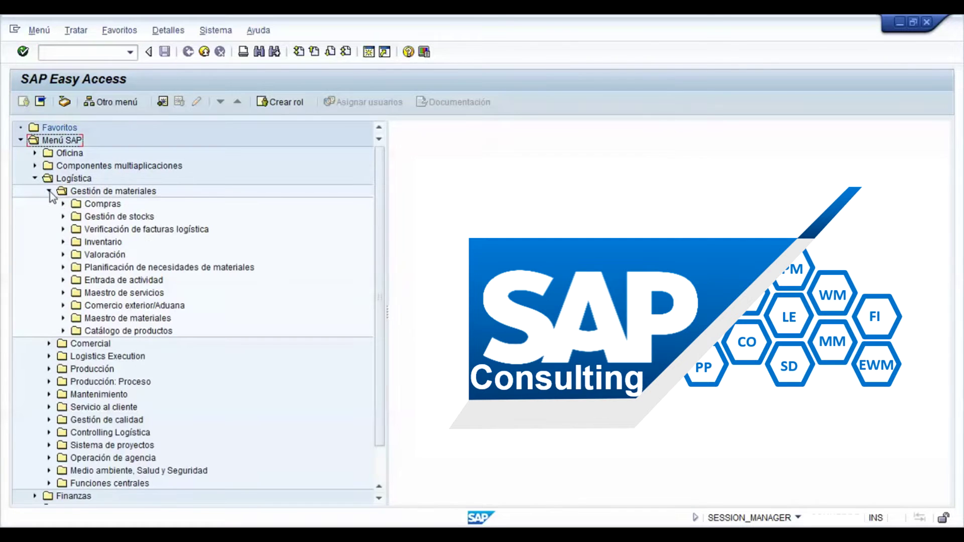
{"action": "left_click", "coordinate": [63, 216]}
{"action": "left_click", "coordinate": [78, 229]}
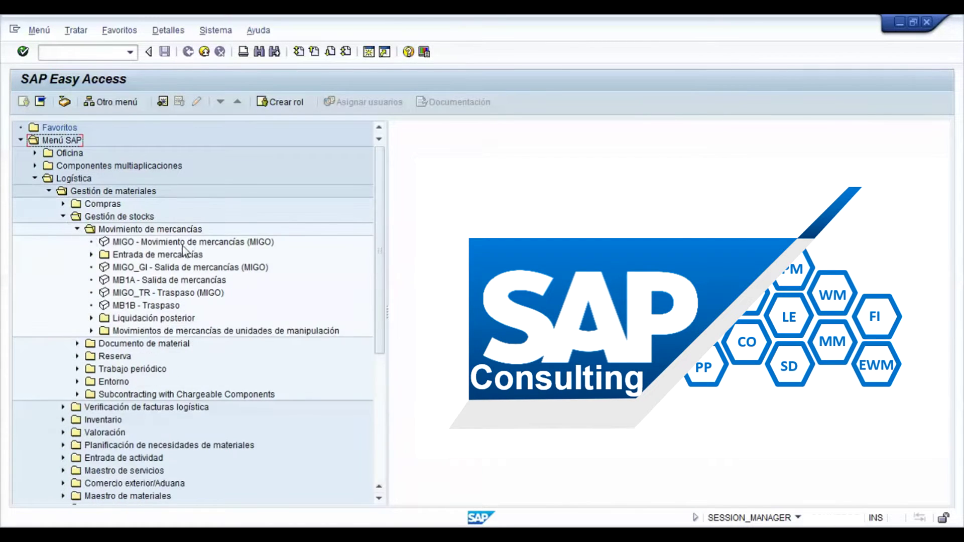
{"action": "double_click", "coordinate": [224, 246]}
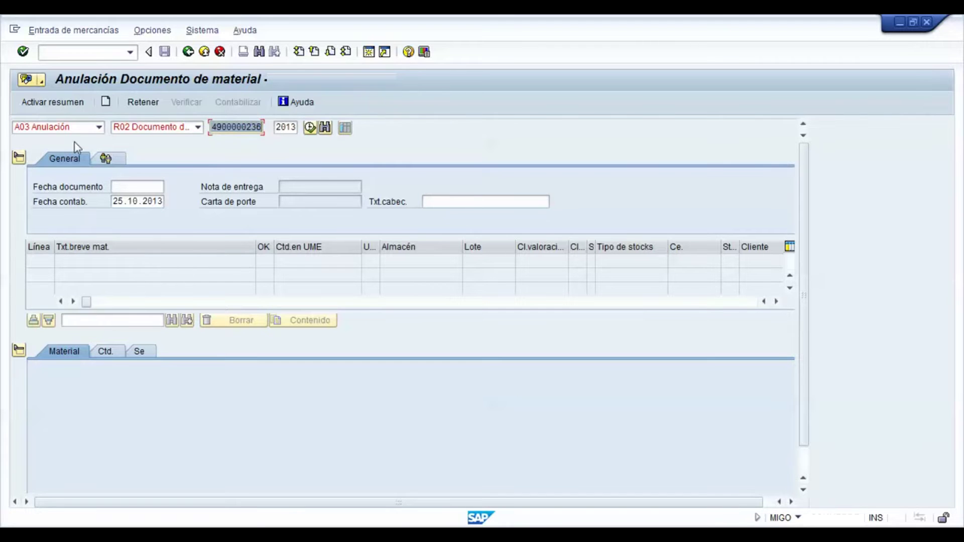
Set the goods movement action to A08 Traspaso
{"action": "left_click", "coordinate": [99, 128]}
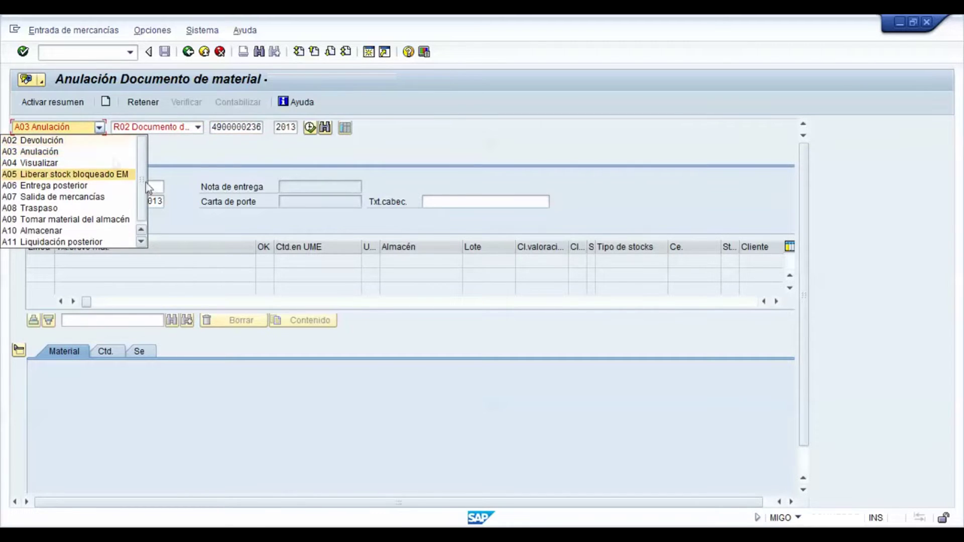
{"action": "scroll", "coordinate": [146, 172], "scroll_direction": "up", "scroll_amount": 1}
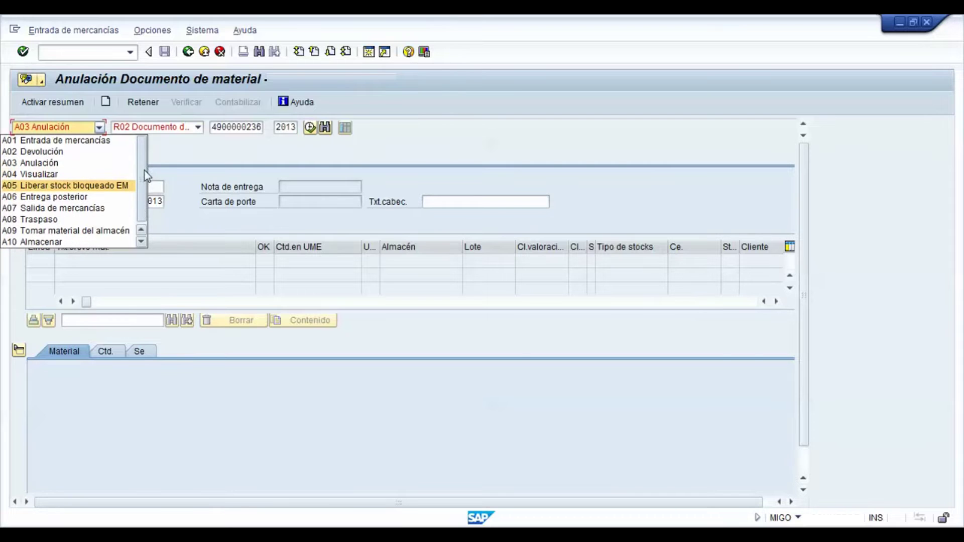
{"action": "scroll", "coordinate": [145, 173], "scroll_direction": "down", "scroll_amount": 1}
{"action": "left_click", "coordinate": [41, 211]}
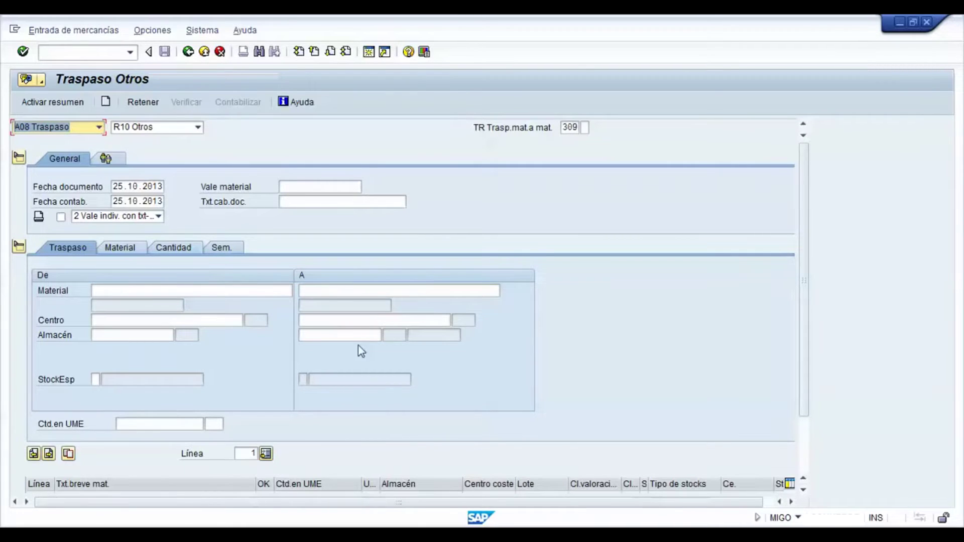
Enter the source side of the transfer with material 100100001, Centro 1014 and Almacén Metales
{"action": "left_click", "coordinate": [144, 290]}
{"action": "type", "text": "100100001"}
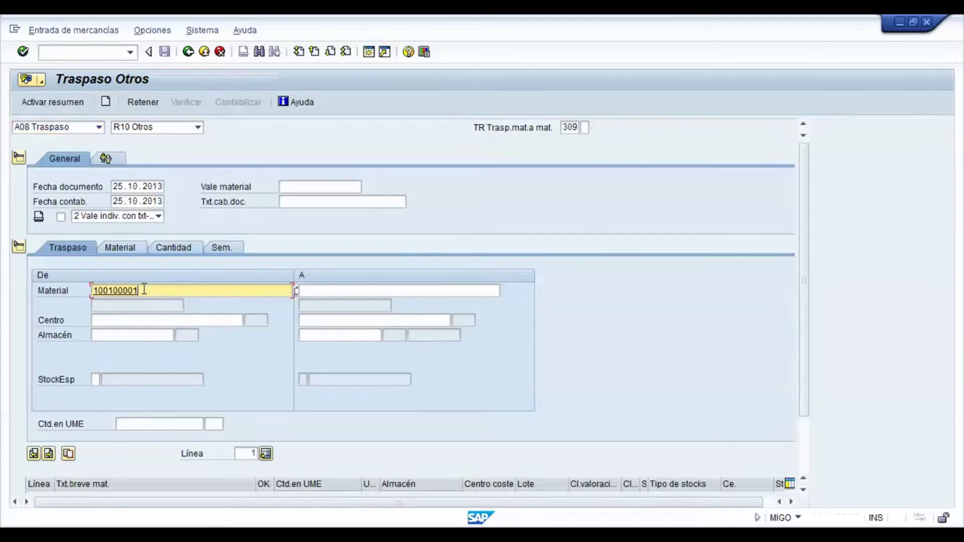
{"action": "left_click", "coordinate": [145, 322]}
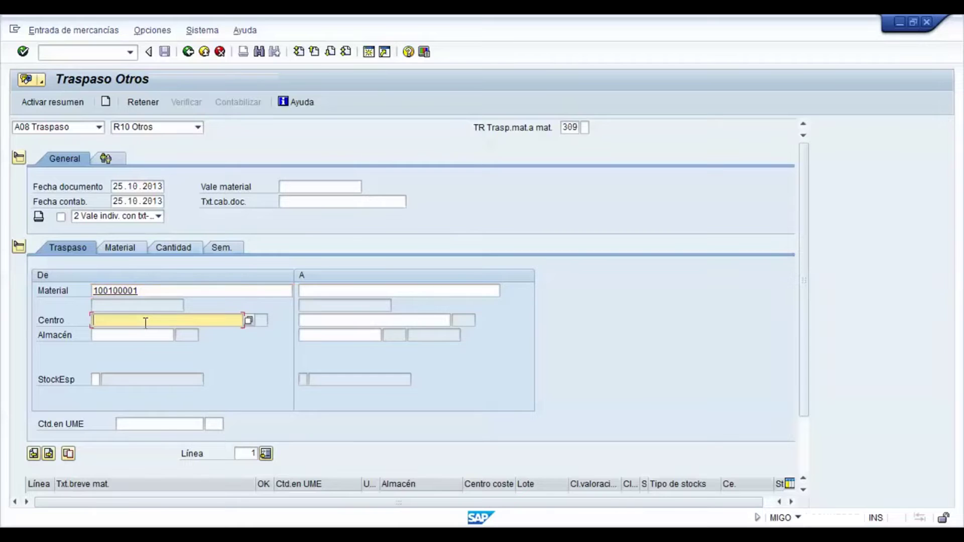
{"action": "type", "text": "1014"}
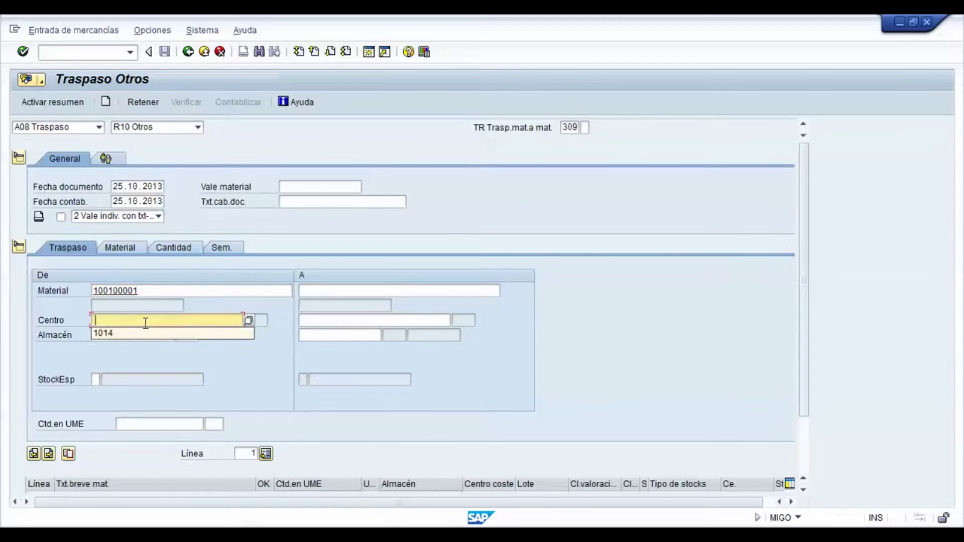
{"action": "left_click", "coordinate": [135, 336]}
{"action": "key", "text": "BackSpace"}
{"action": "key", "text": "Down"}
{"action": "key", "text": "Return"}
{"action": "key", "text": "Return"}
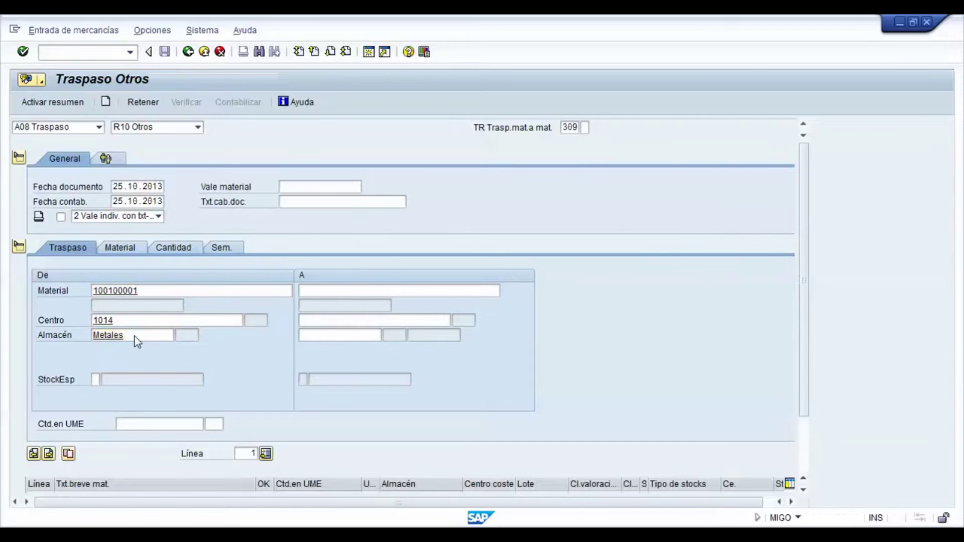
{"action": "key", "text": "BackSpace"}
{"action": "key", "text": "Down"}
{"action": "key", "text": "Return"}
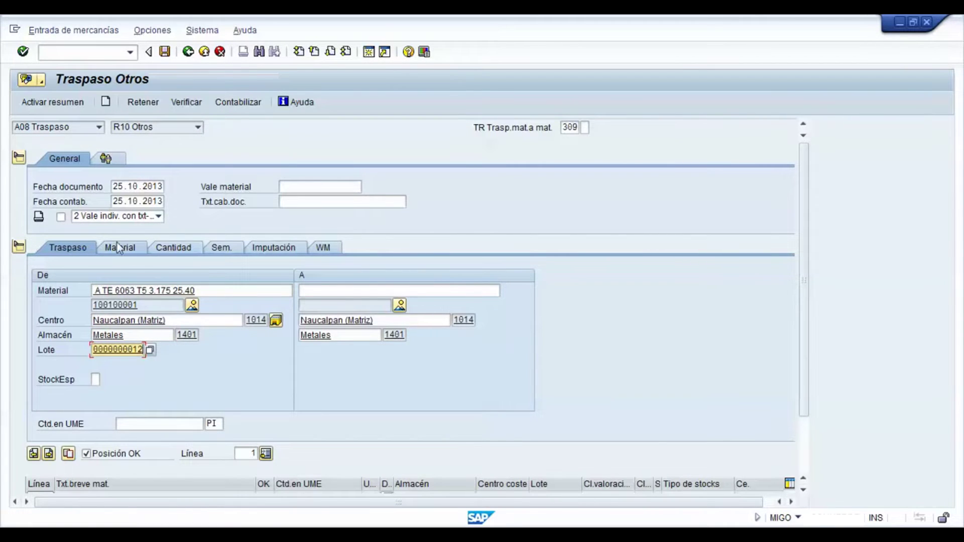
{"action": "left_click", "coordinate": [381, 291]}
{"action": "key", "text": "BackSpace"}
{"action": "key", "text": "Down"}
{"action": "key", "text": "Return"}
{"action": "key", "text": "Return"}
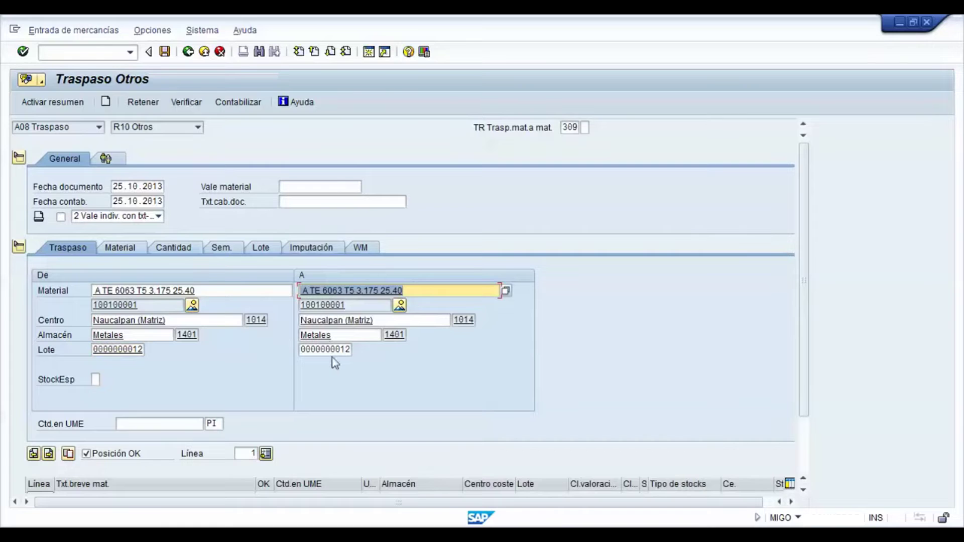
{"action": "left_click", "coordinate": [343, 350]}
{"action": "left_click_drag", "start_coordinate": [342, 350], "coordinate": [373, 341]}
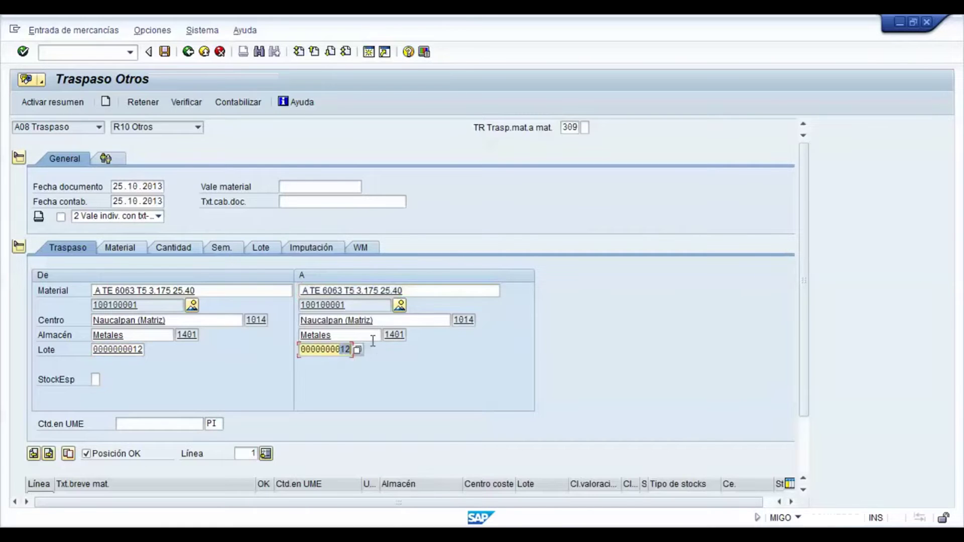
{"action": "type", "text": "74"}
Set the transfer quantity to 20 PI and post the material document
{"action": "left_click", "coordinate": [179, 424]}
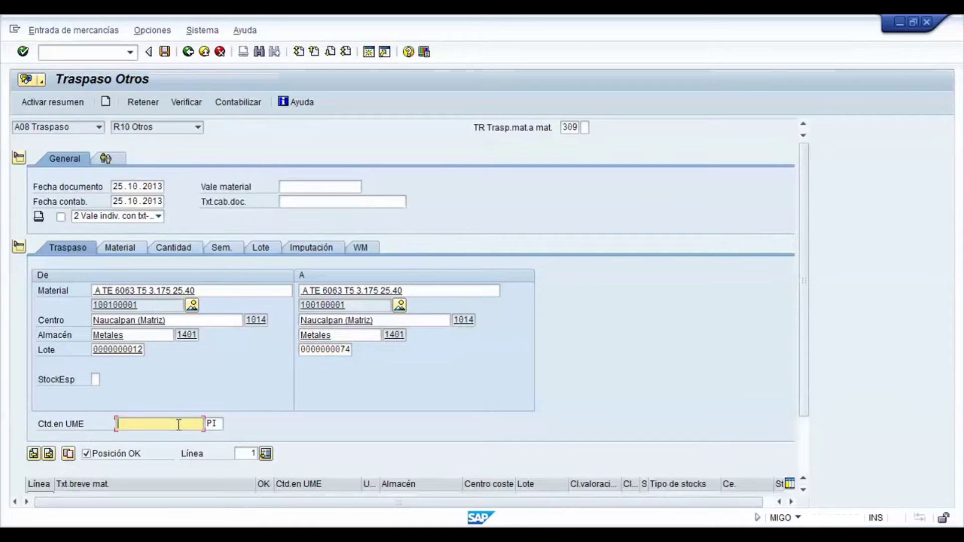
{"action": "type", "text": "20"}
{"action": "left_click", "coordinate": [165, 52]}
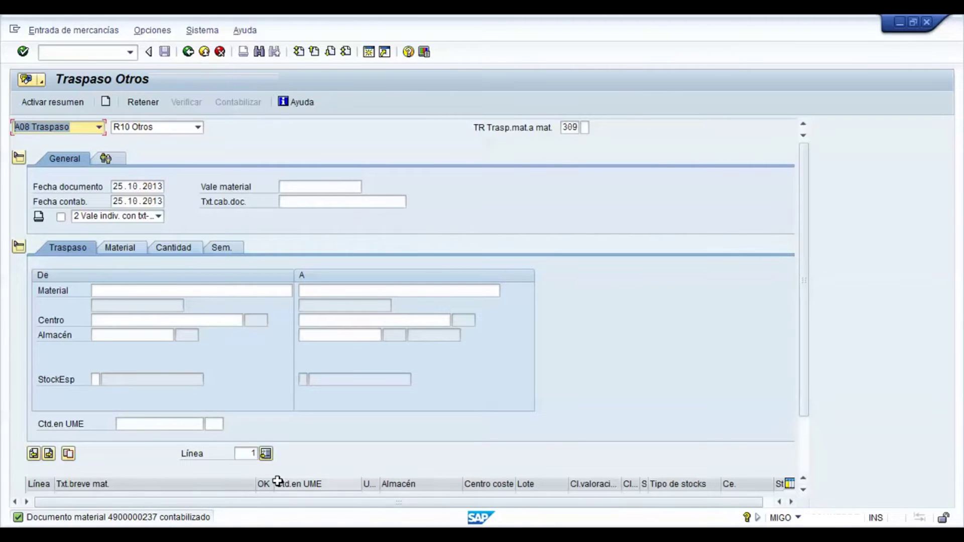
Switch to the stock overview session and refresh it to check the batch quantities after the transfer
{"action": "left_click", "coordinate": [456, 536]}
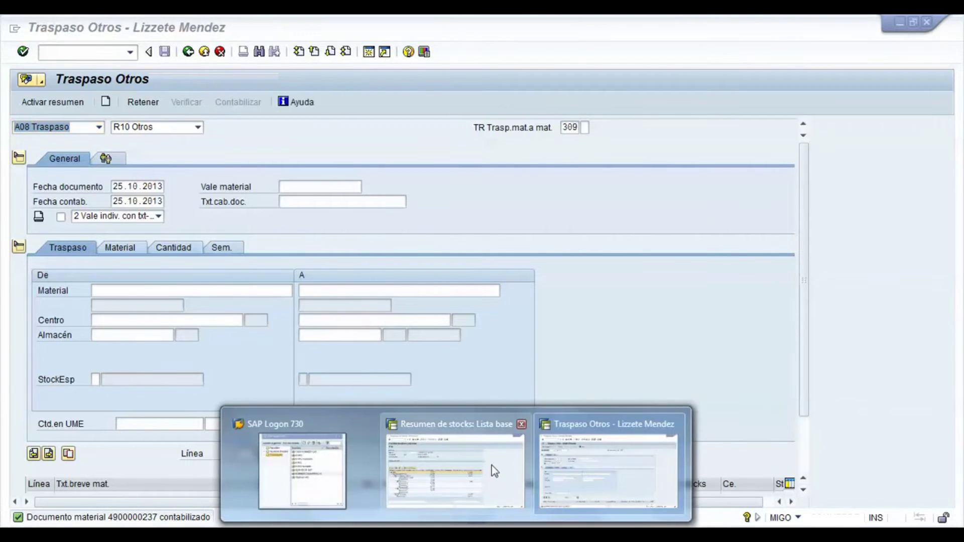
{"action": "left_click", "coordinate": [495, 471]}
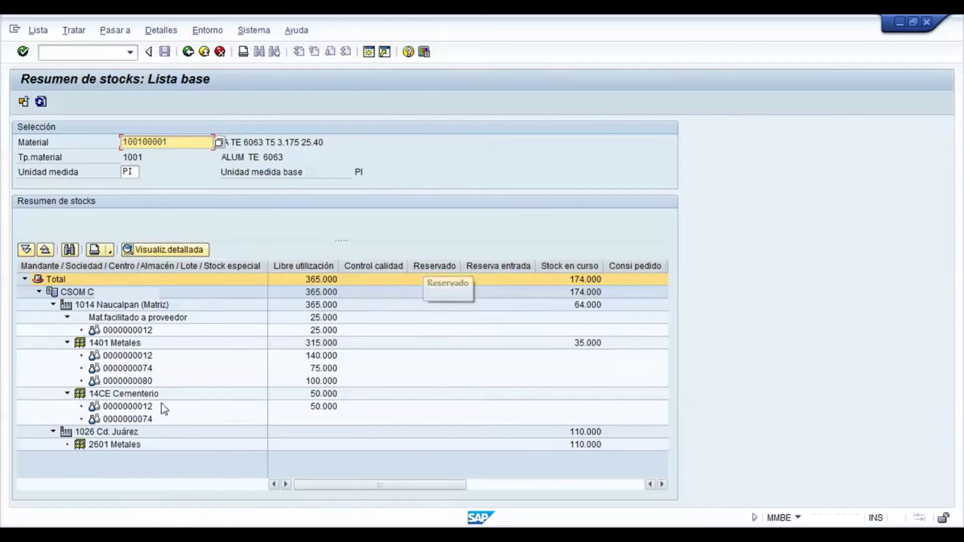
{"action": "left_click", "coordinate": [41, 103]}
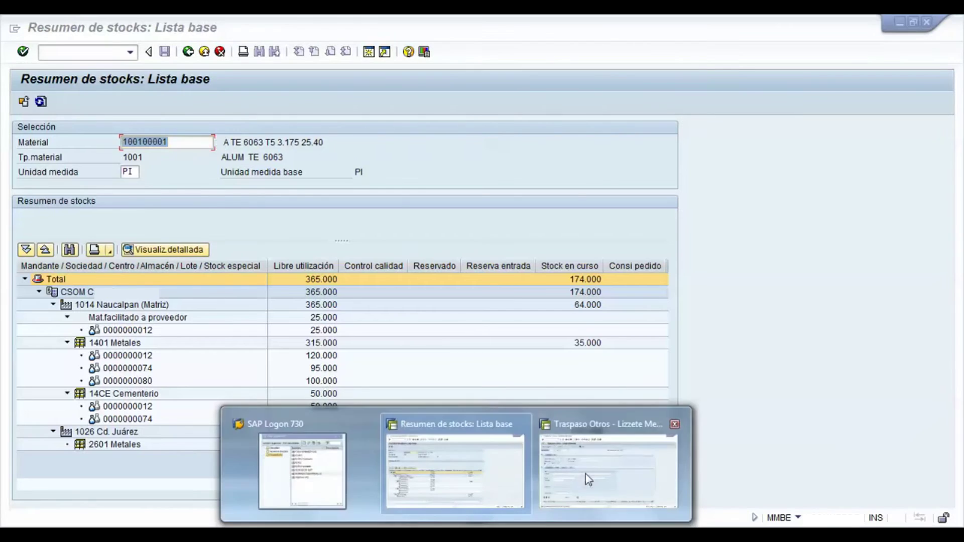
Return to the goods movement session, change the action to A03 Anulación and load the transfer document just posted
{"action": "left_click", "coordinate": [586, 474]}
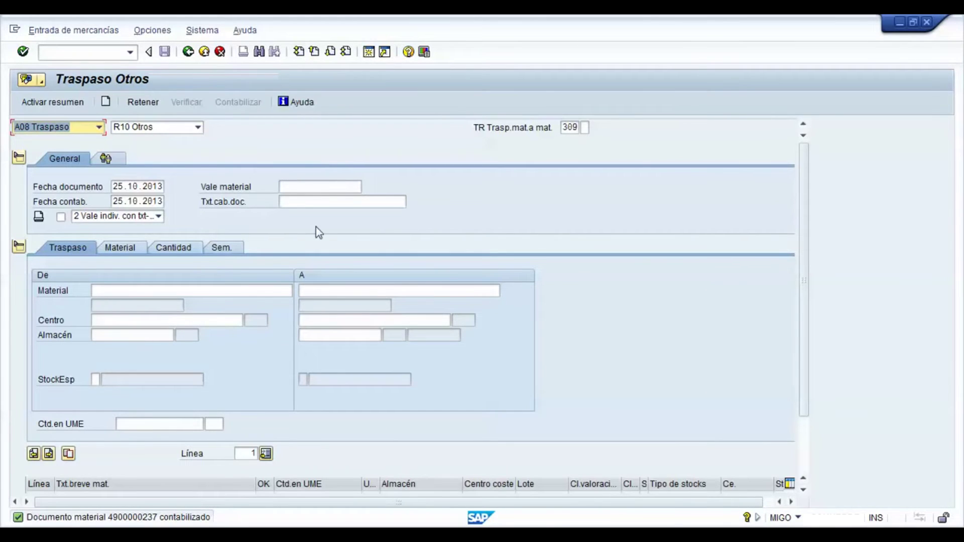
{"action": "left_click", "coordinate": [100, 128]}
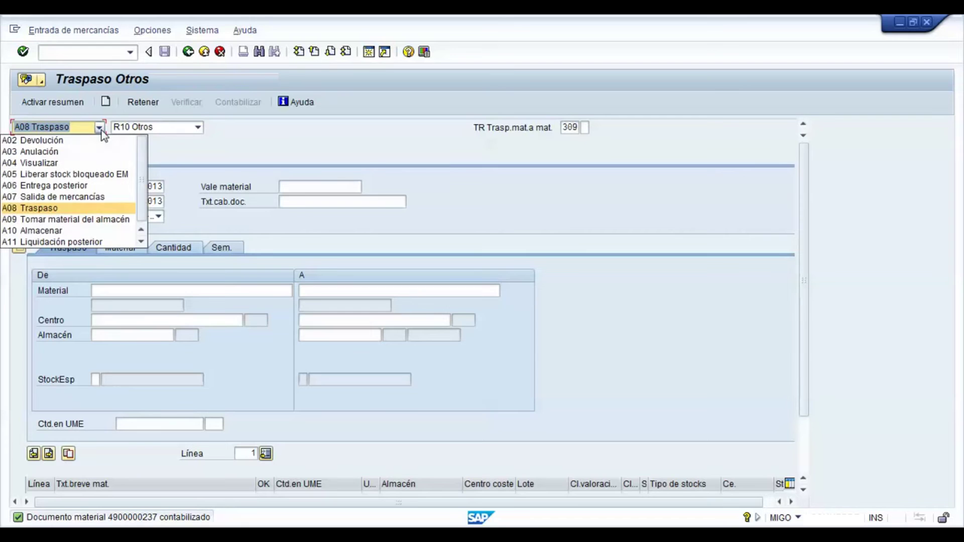
{"action": "left_click", "coordinate": [50, 151]}
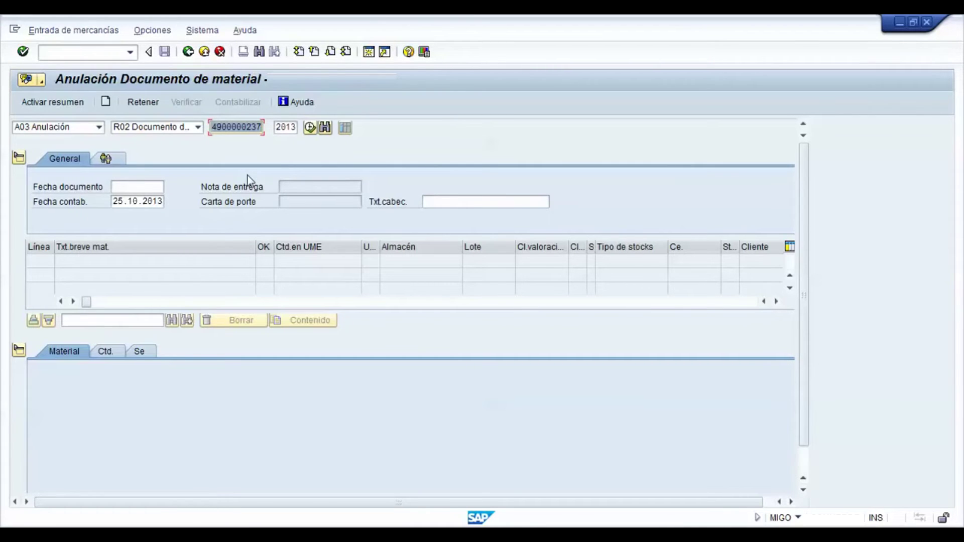
{"action": "key", "text": "Return"}
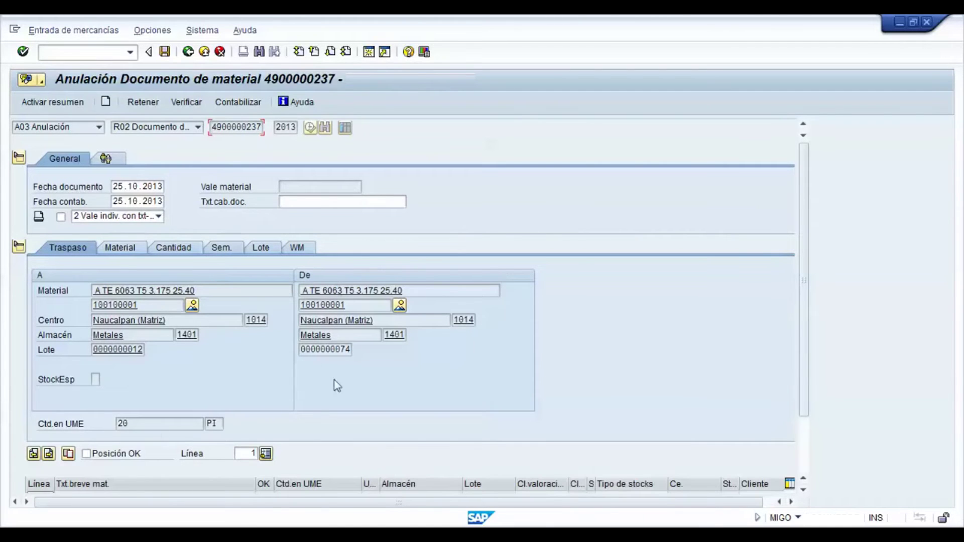
Check the reversal's movement type, mark the item as Posición OK and post the cancellation
{"action": "left_click", "coordinate": [223, 250]}
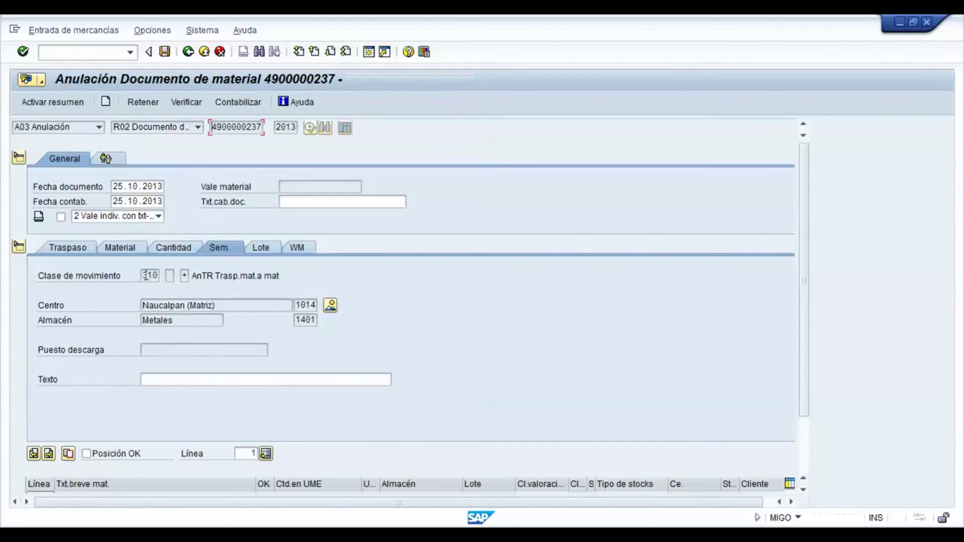
{"action": "left_click", "coordinate": [71, 246]}
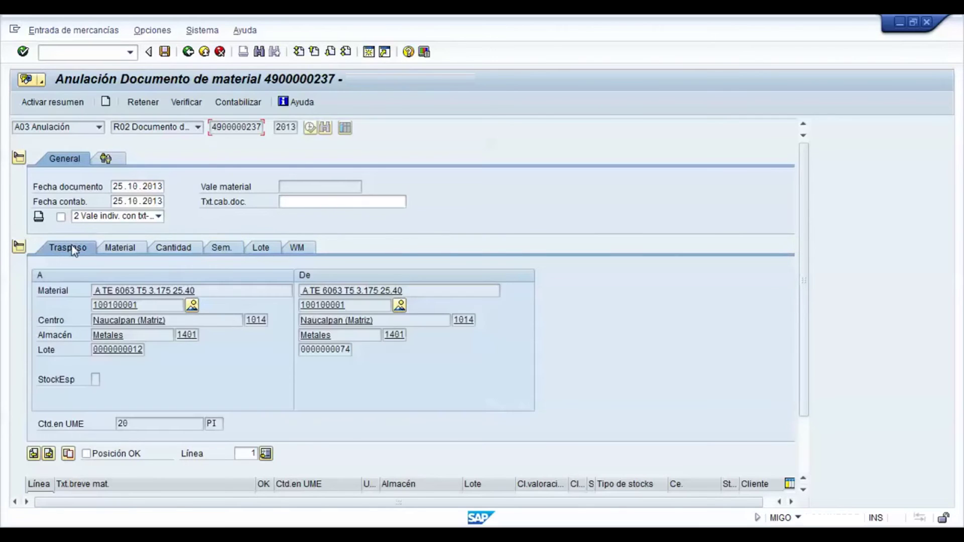
{"action": "left_click", "coordinate": [87, 454]}
{"action": "left_click", "coordinate": [165, 52]}
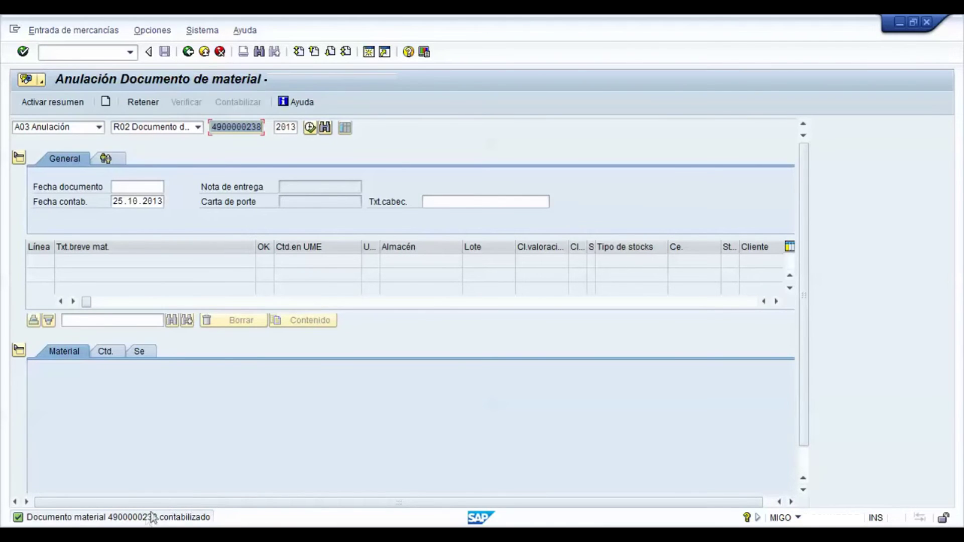
Switch back to the stock overview session and refresh it to check the batch quantities after the cancellation
{"action": "left_click", "coordinate": [456, 536]}
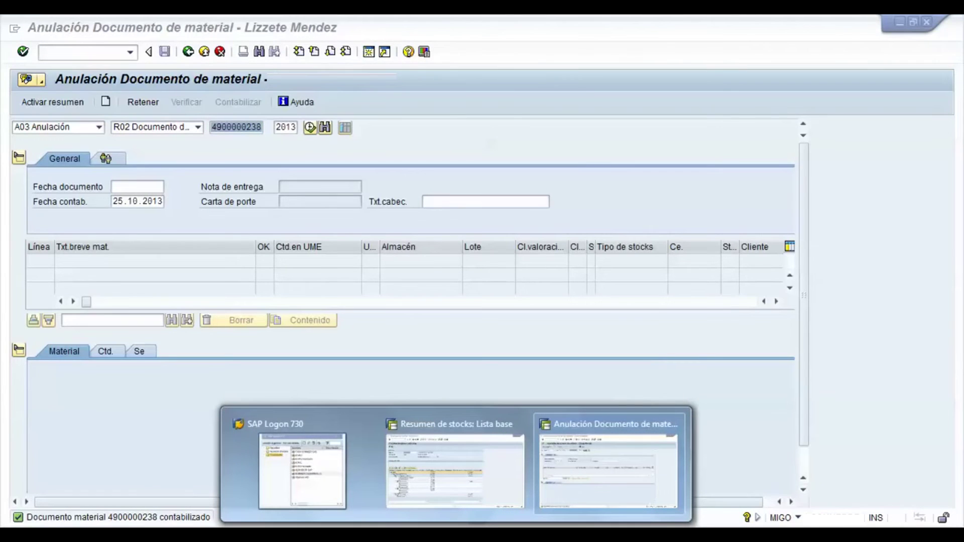
{"action": "left_click", "coordinate": [499, 471]}
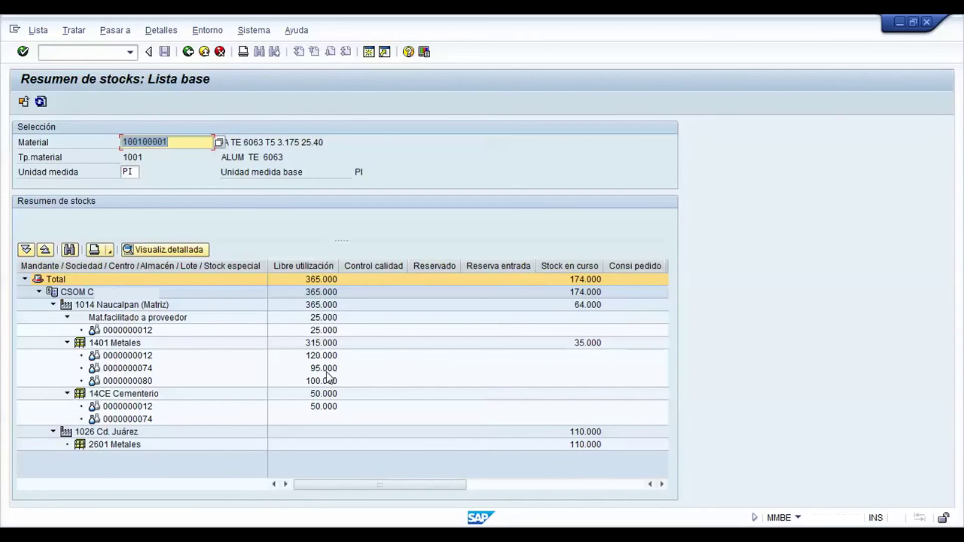
{"action": "left_click", "coordinate": [44, 104]}
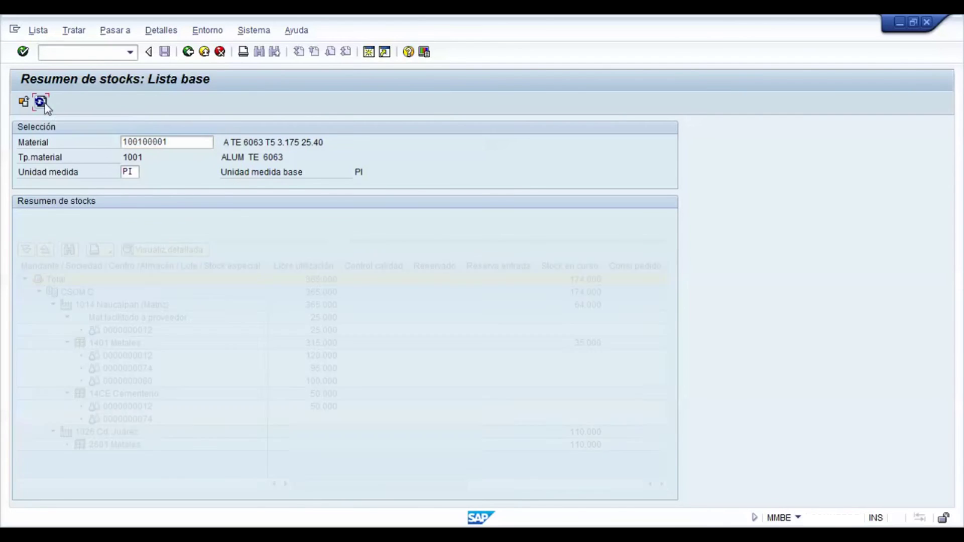